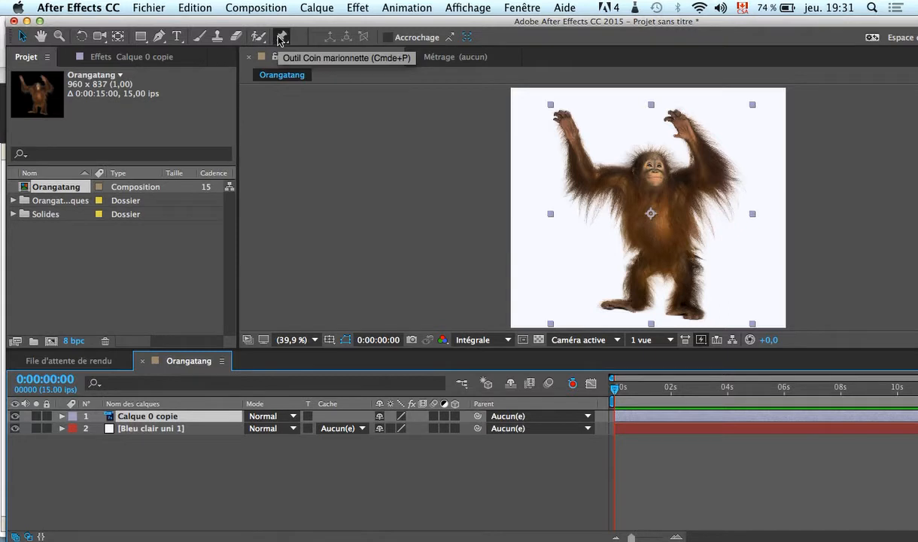
Step: Activate the Puppet Pin tool, turn on the transparency grid, and toggle the light blue solid layer off and on
left_click(279, 38)
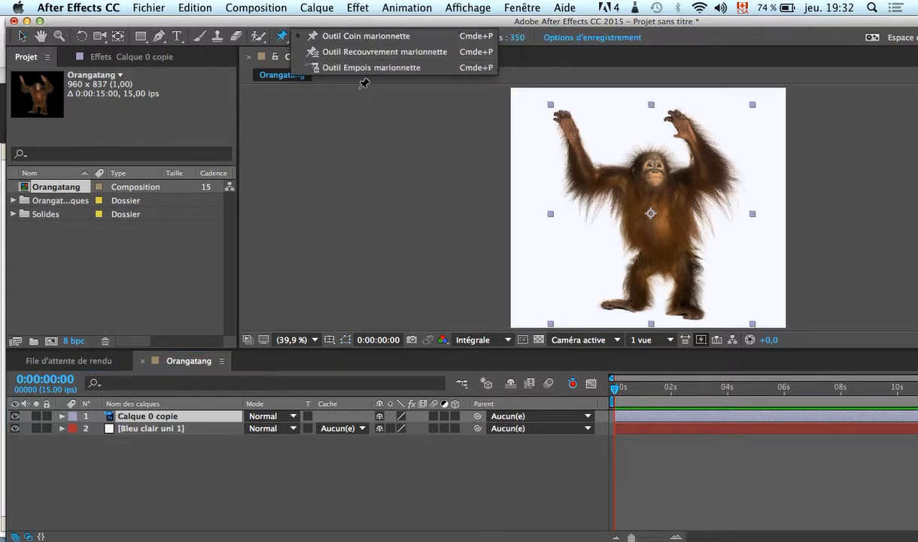
left_click(364, 38)
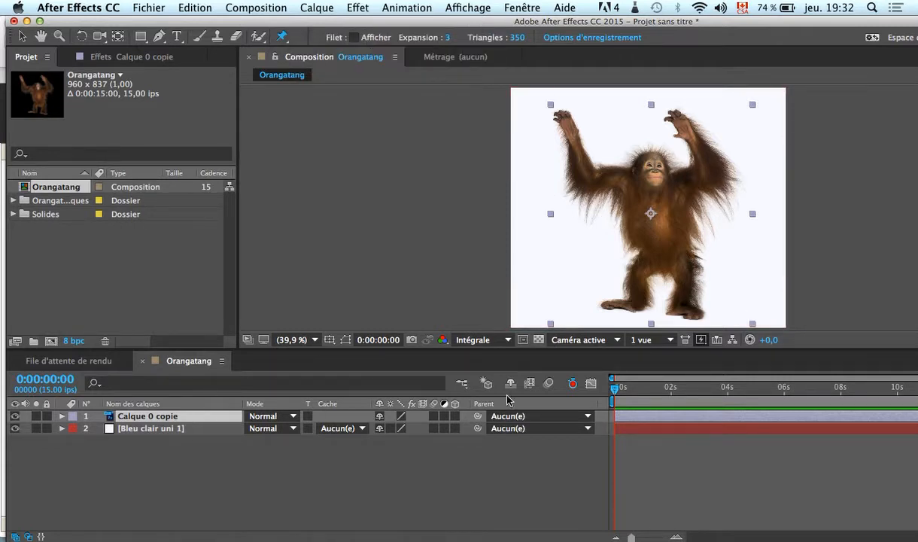
left_click(539, 339)
left_click(14, 427)
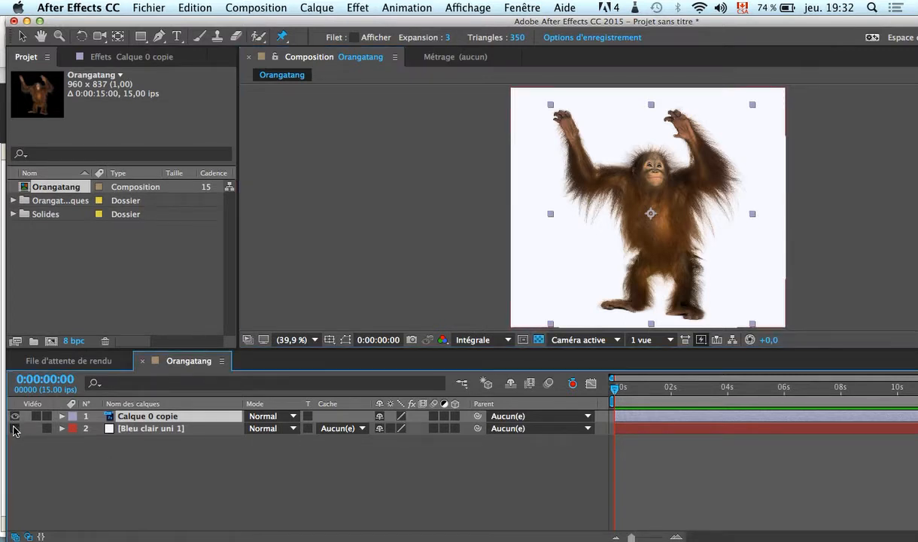
left_click(14, 427)
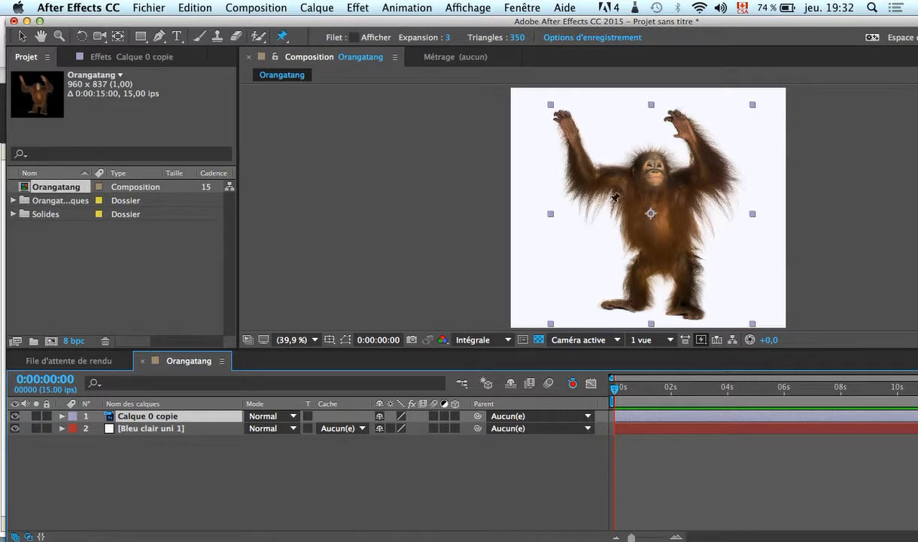
Step: Place puppet pins along the orangutan's image-left side: hand, elbow, shoulder, hip, knee, heel and toes
left_click(564, 120)
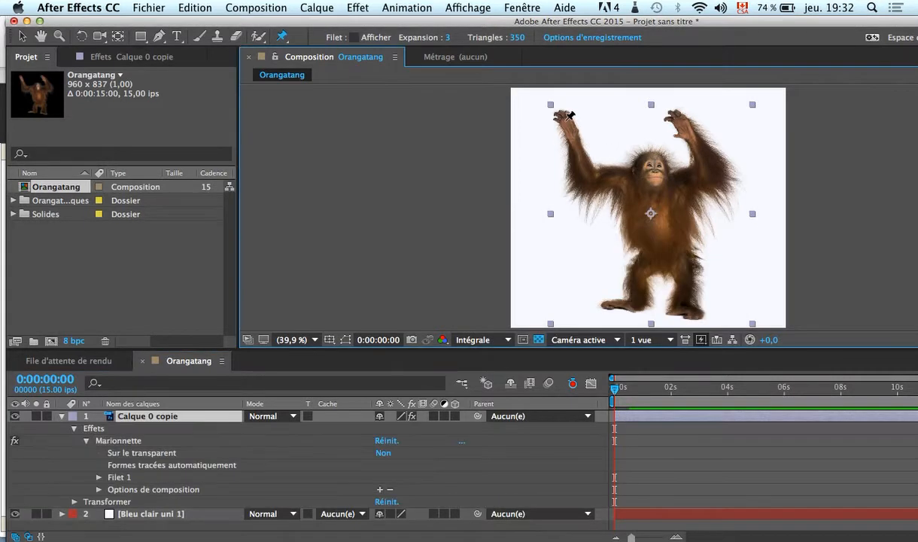
left_click(580, 181)
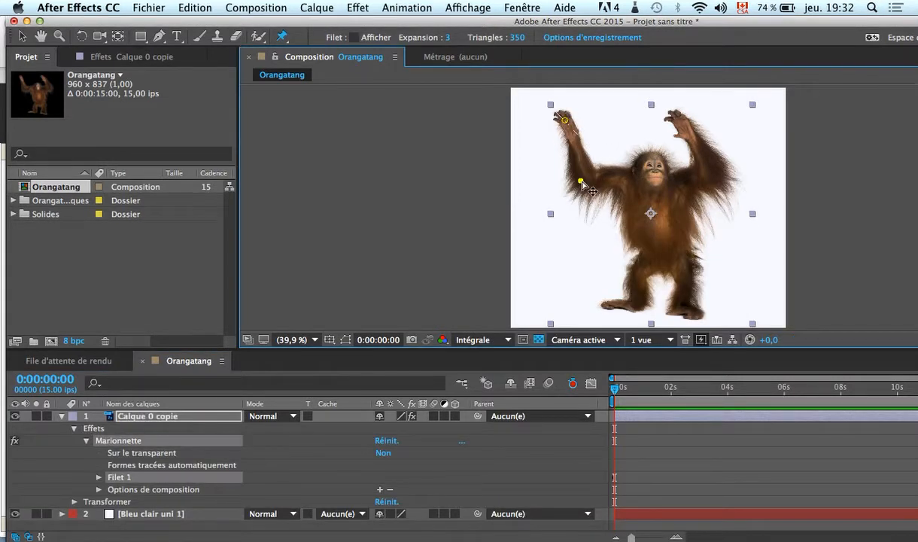
left_click(628, 188)
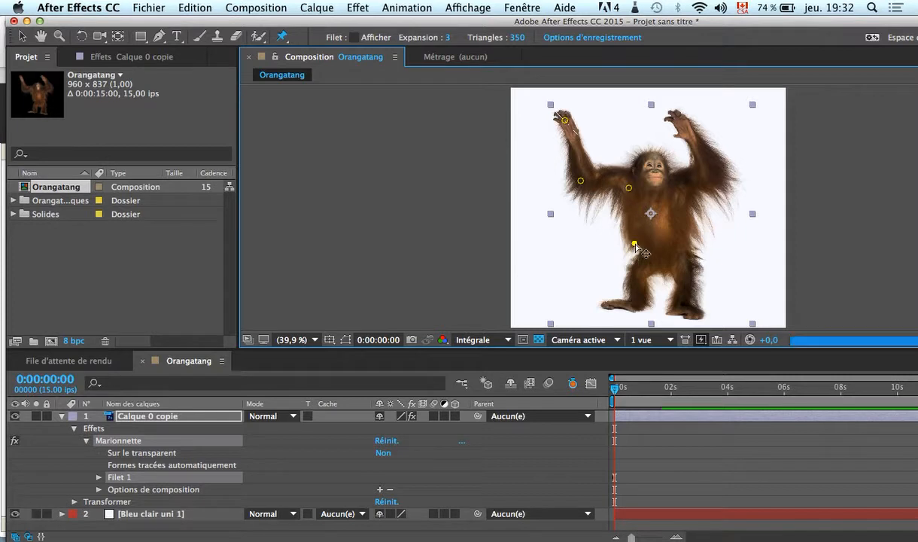
left_click(634, 244)
left_click(640, 275)
left_click(630, 309)
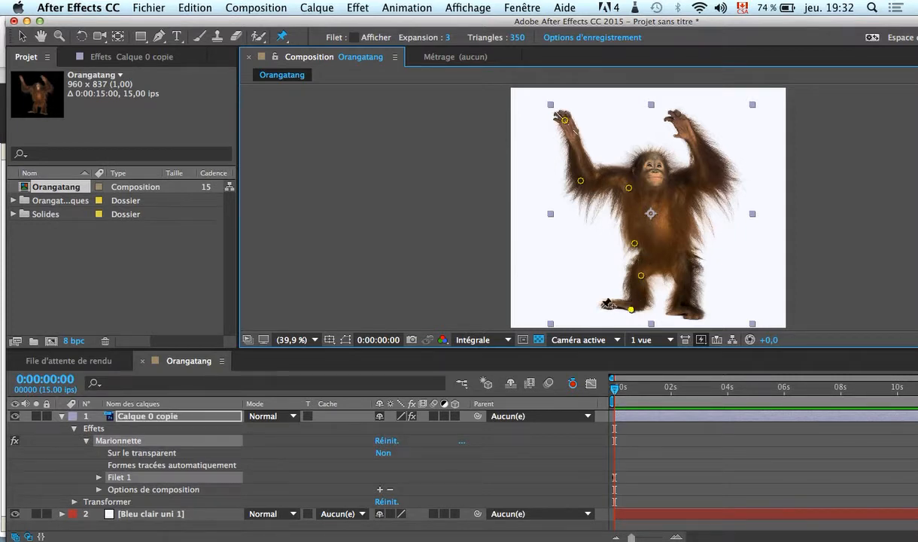
left_click(600, 307)
Step: Place puppet pins along the orangutan's image-right side: both ends of the foot, knee, waist, shoulder, elbow, hand and inner arm
left_click(700, 313)
left_click(671, 309)
left_click(685, 270)
left_click(689, 229)
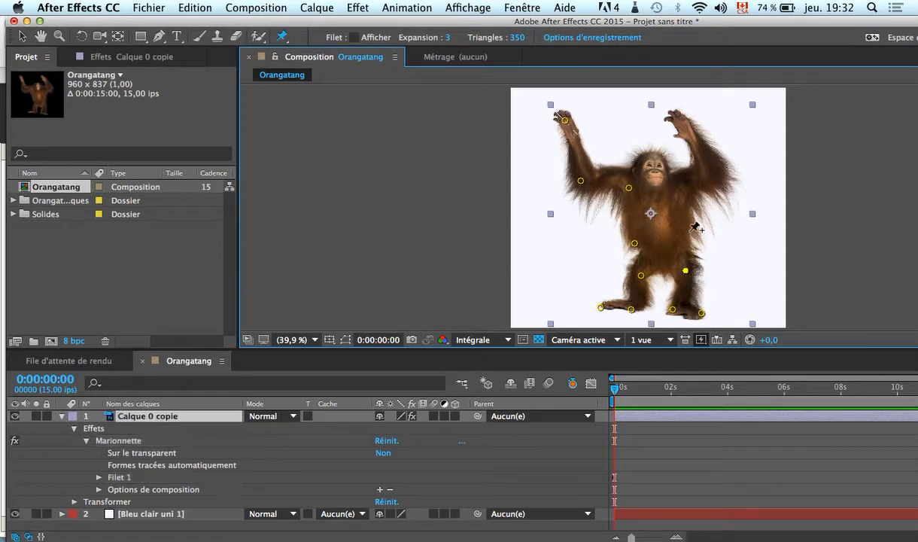
left_click(695, 191)
left_click(717, 180)
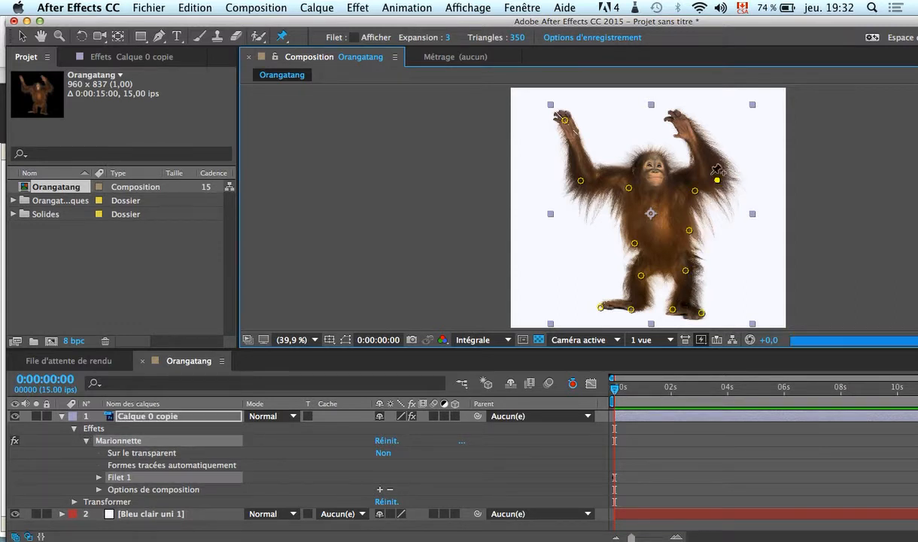
left_click(683, 128)
left_click(690, 161)
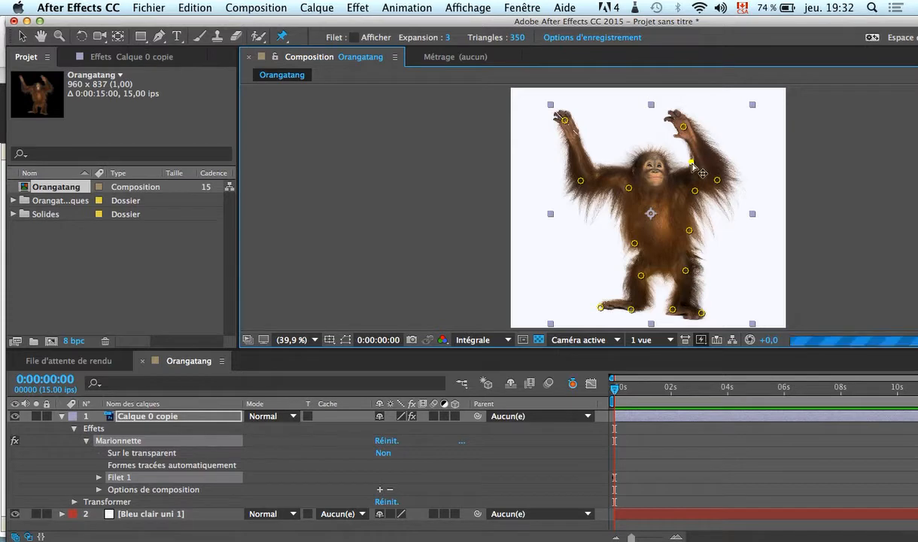
Step: Place puppet pins on the orangutan's chin and forehead, undoing the stray pin beside the head
left_click(666, 175)
key("super+z")
left_click(652, 183)
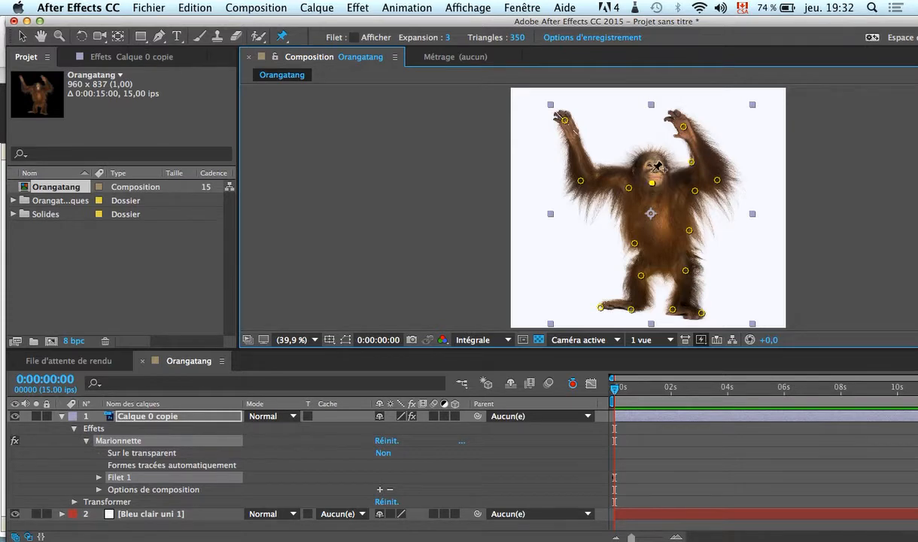
left_click(651, 157)
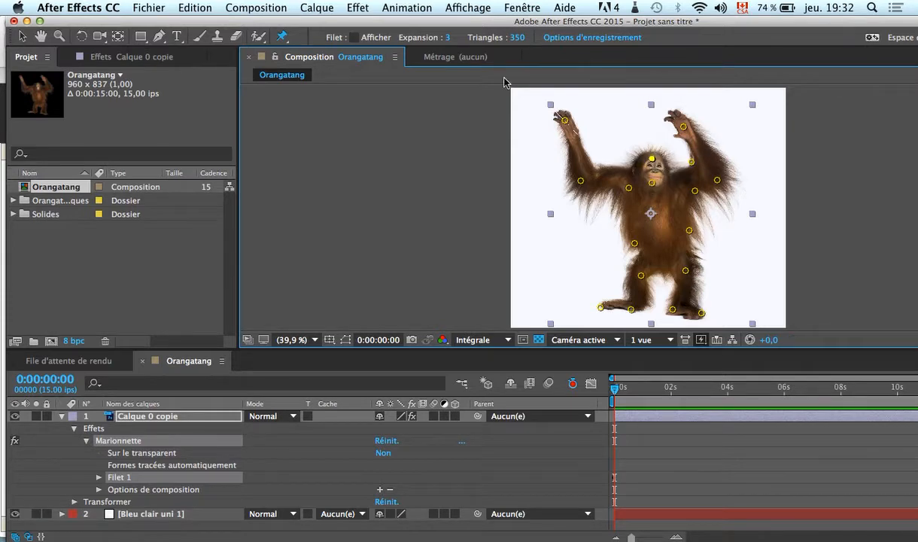
Step: Display the puppet mesh and set its expansion to 26, undoing a trial move of the image-left hand
left_click(354, 38)
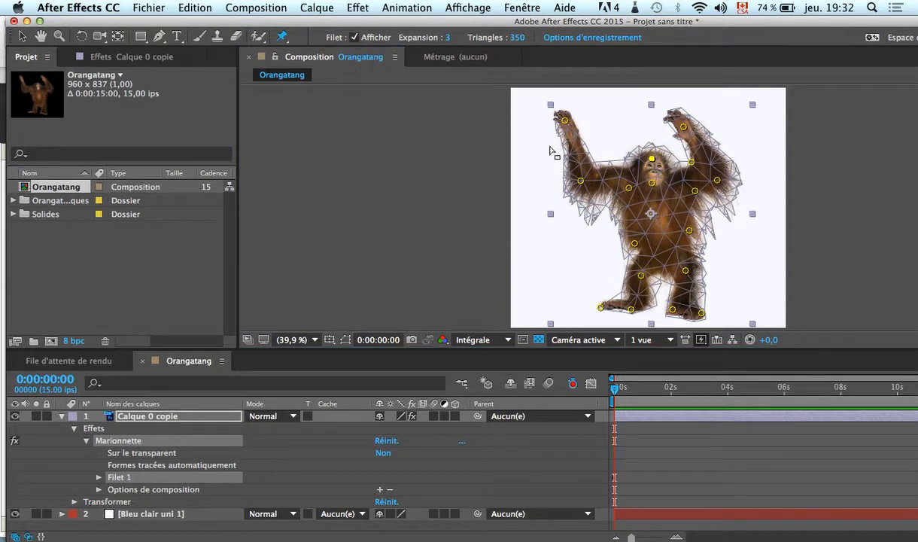
left_click_drag(565, 120, 591, 110)
key("super+z")
left_click_drag(466, 37, 466, 38)
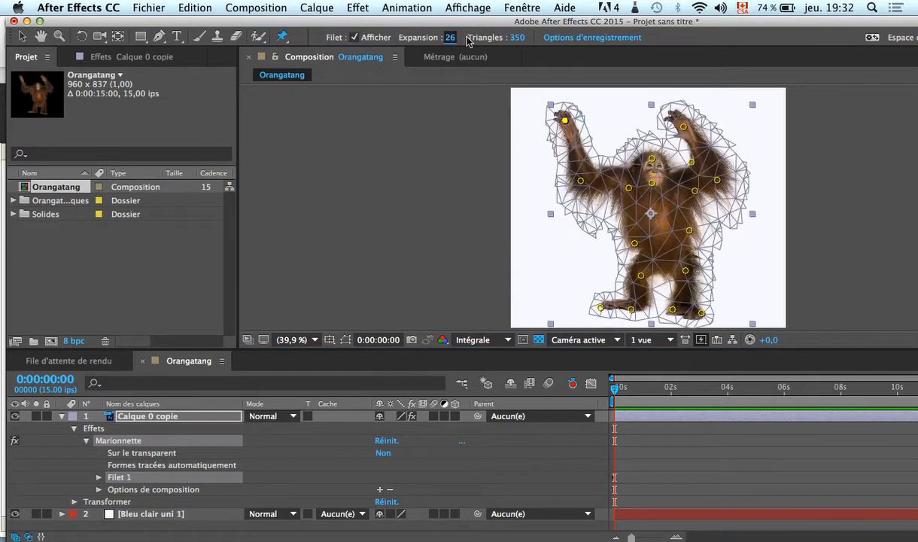
Step: Move the image-left hand's pin slightly down and inward, and try bending the other hand over the face
mouse_move(568, 125)
left_mouse_down()
mouse_move(541, 120)
mouse_move(511, 150)
mouse_move(584, 128)
mouse_move(489, 147)
mouse_move(577, 133)
left_mouse_up()
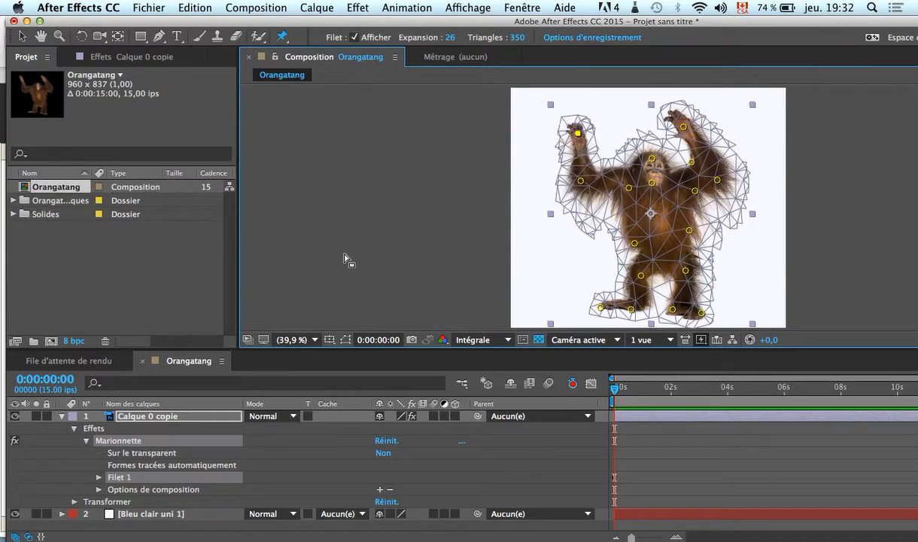
left_click_drag(682, 127, 657, 147)
key("super+z")
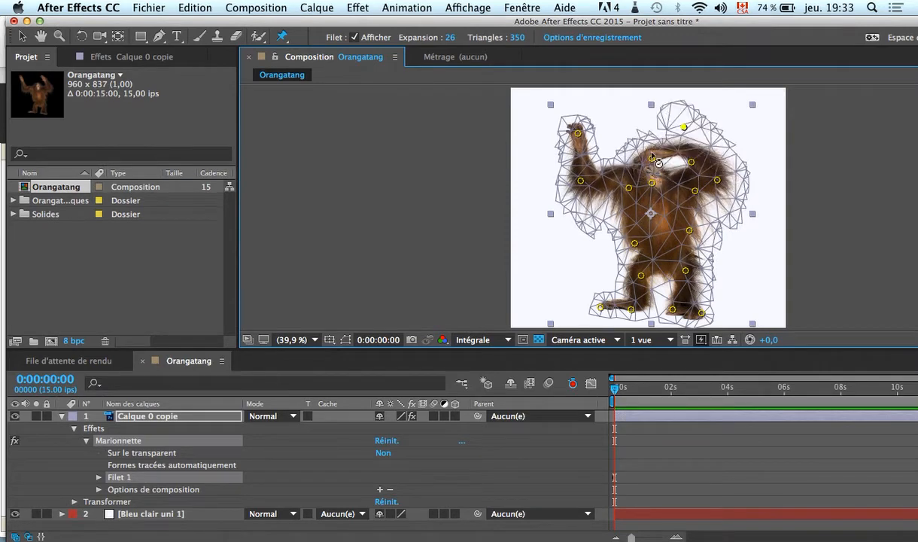
Step: Cover the orangutan's head and face with Puppet Starch pins to stiffen that area
left_click_drag(282, 36, 392, 72)
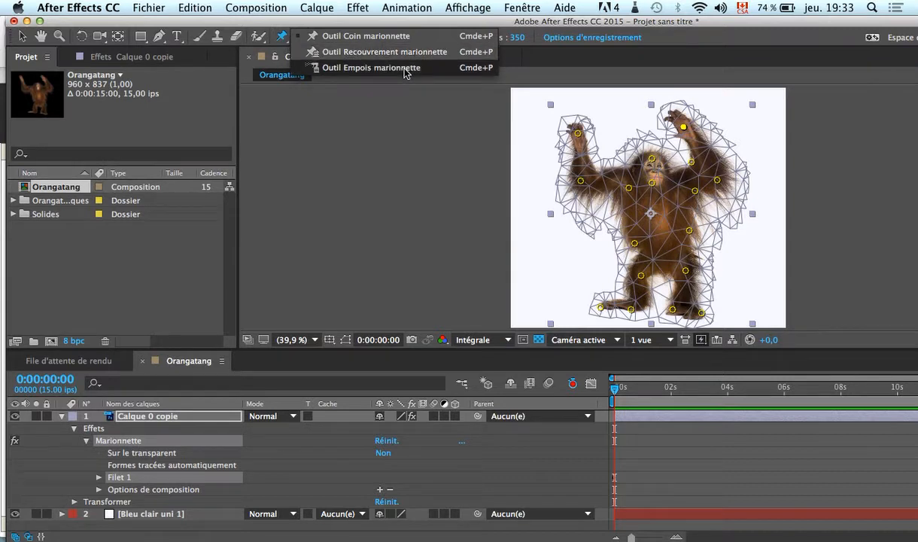
left_click_drag(405, 71, 404, 72)
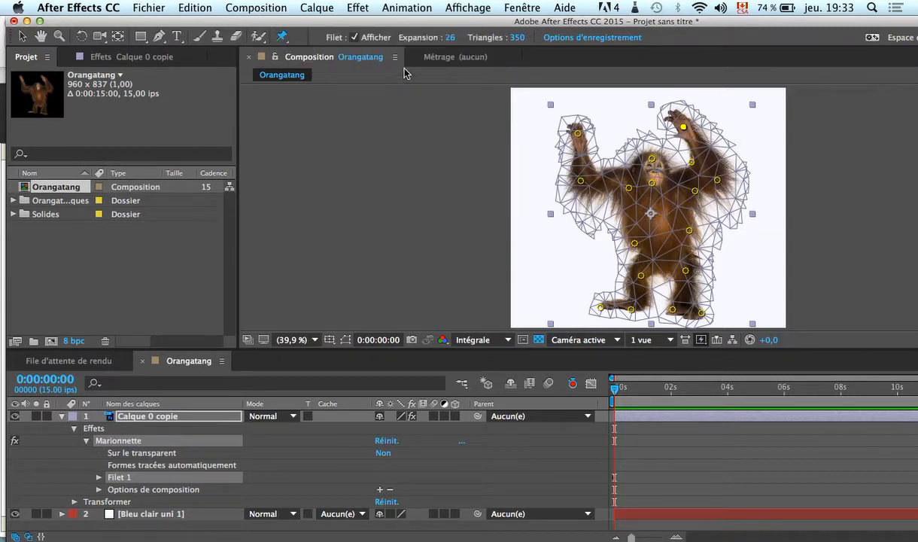
left_click(651, 167)
left_click(670, 175)
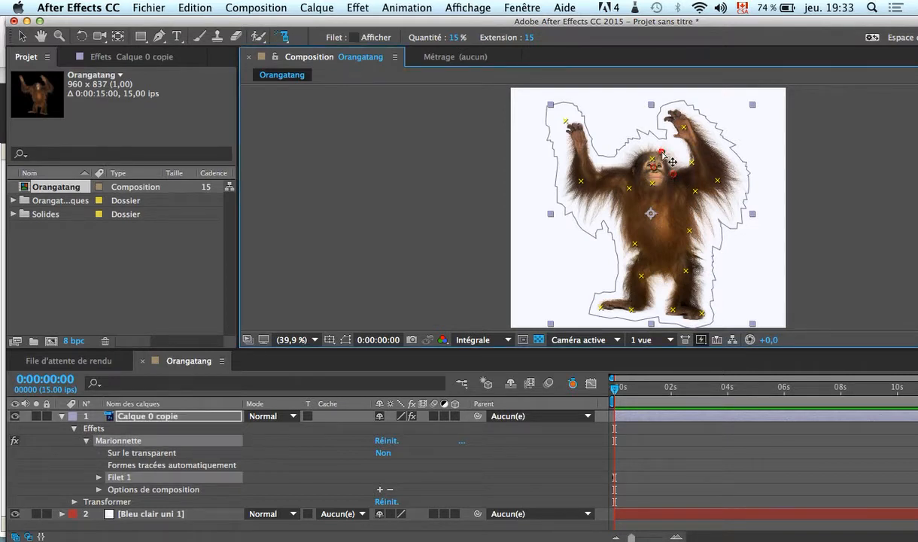
left_click(635, 147)
left_click(635, 169)
left_click(638, 183)
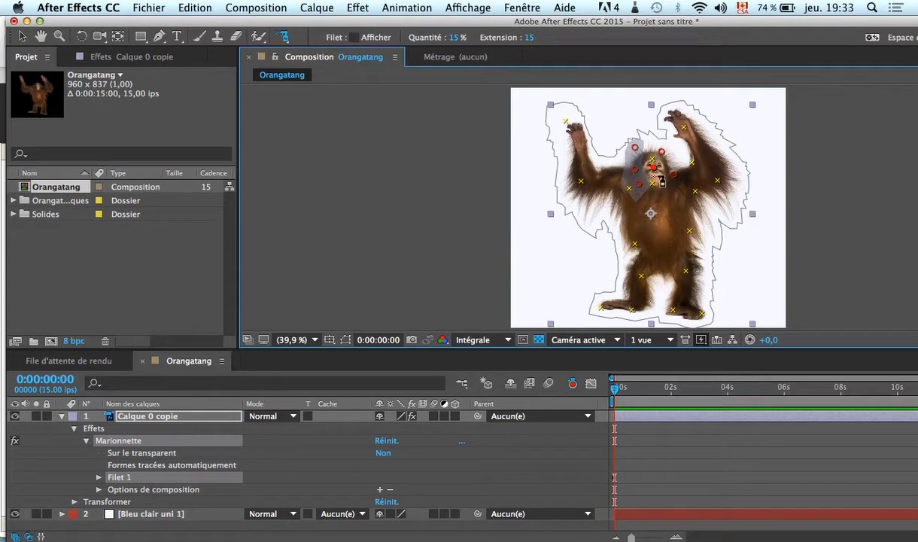
left_click_drag(658, 177, 644, 135)
left_click(659, 140)
left_click(666, 155)
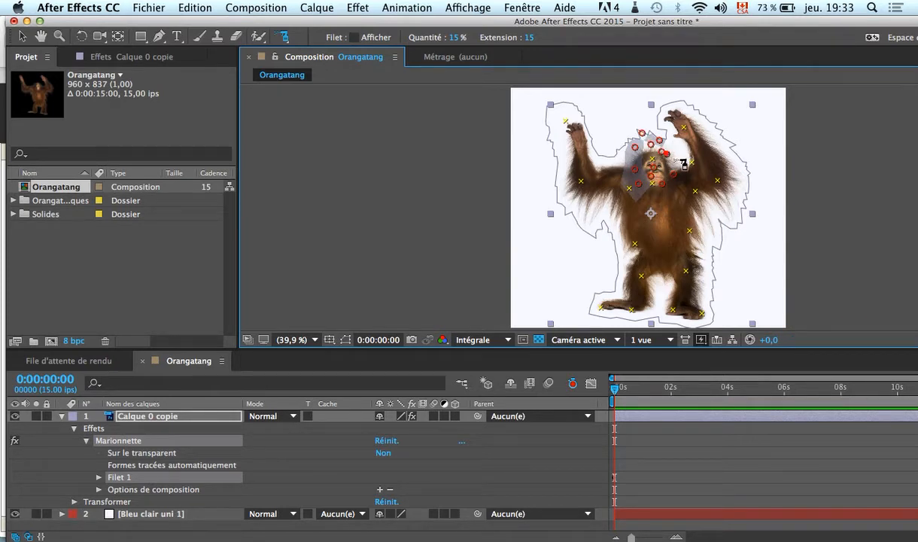
left_click(673, 158)
left_click(662, 175)
left_click(646, 153)
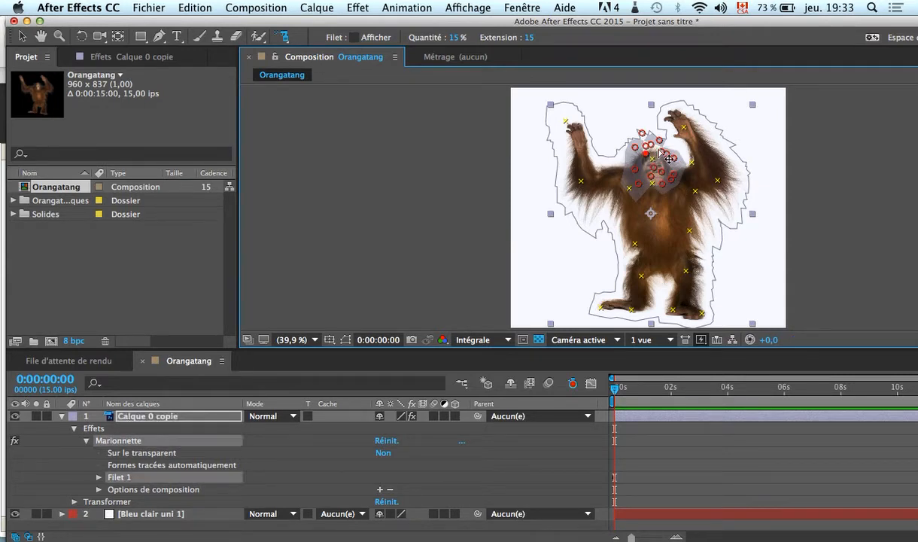
left_click(671, 148)
left_click(644, 176)
Step: Return to the Puppet Pin tool and move the image-right hand's pin slightly toward the head
left_click_drag(285, 38, 353, 35)
mouse_move(681, 128)
left_mouse_down()
mouse_move(648, 137)
mouse_move(756, 139)
mouse_move(726, 120)
mouse_move(673, 137)
left_mouse_up()
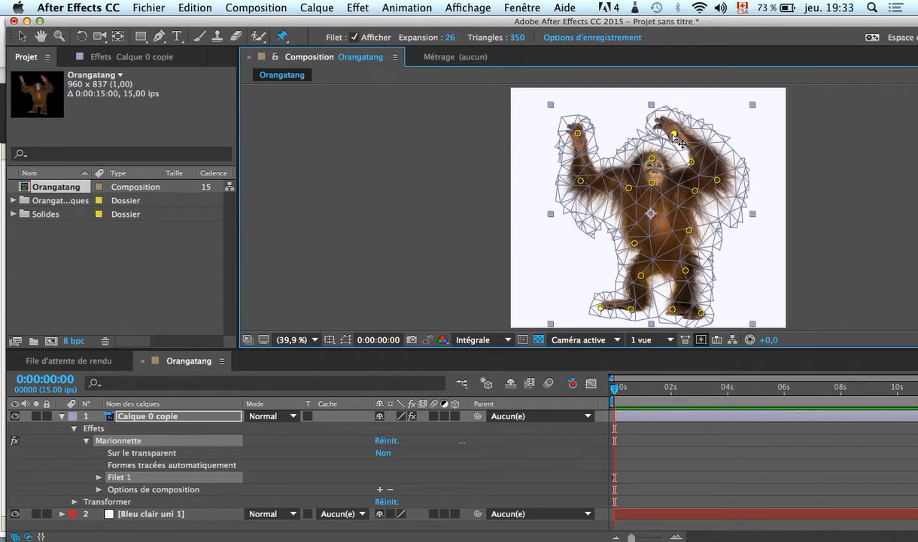
mouse_move(673, 134)
left_mouse_down()
mouse_move(692, 162)
mouse_move(677, 134)
mouse_move(670, 154)
mouse_move(691, 117)
mouse_move(671, 158)
mouse_move(677, 124)
mouse_move(661, 148)
mouse_move(674, 132)
left_mouse_up()
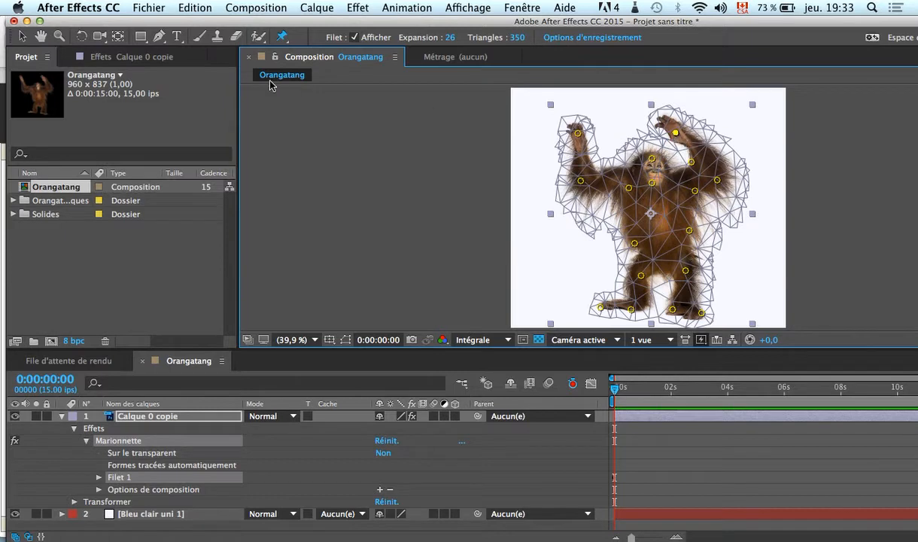
Step: Add Puppet Overlap pins across the orangutan's face and the top of its head
left_click(282, 36)
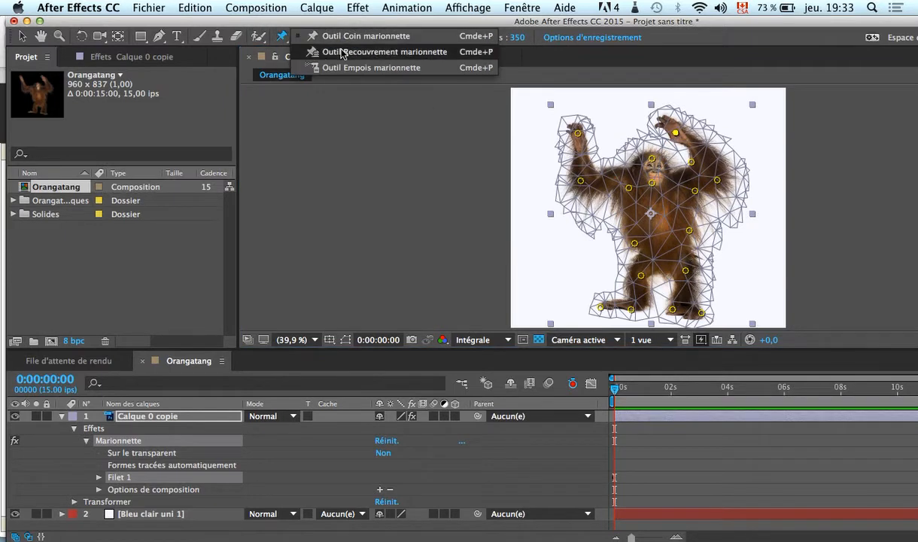
left_click(342, 52)
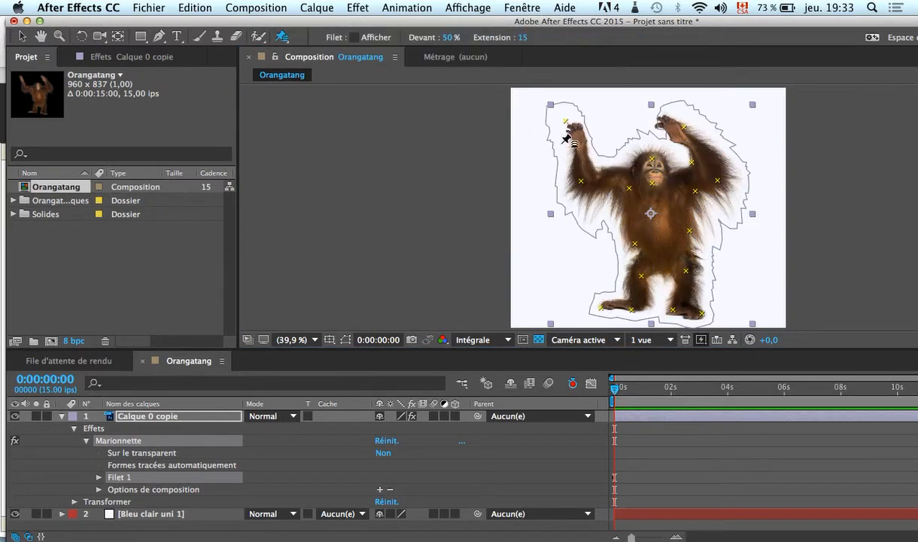
left_click(652, 160)
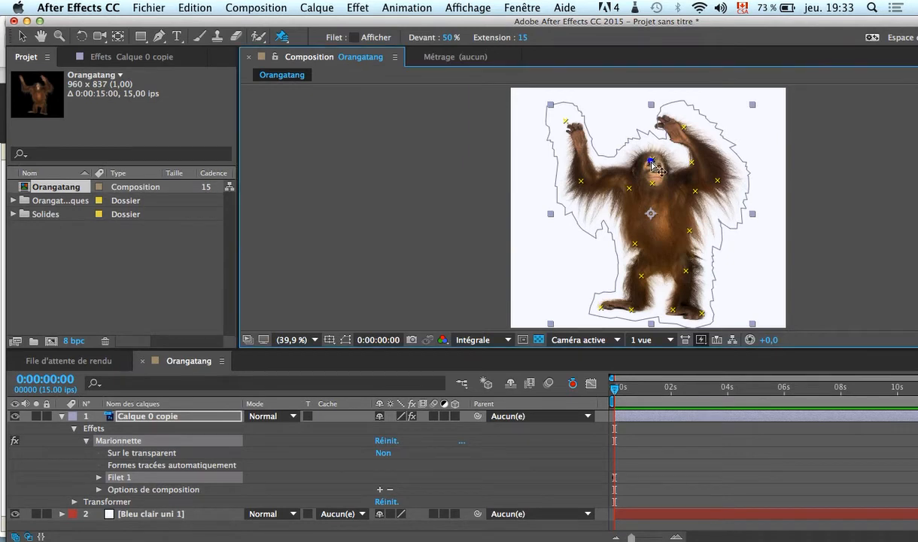
left_click(654, 170)
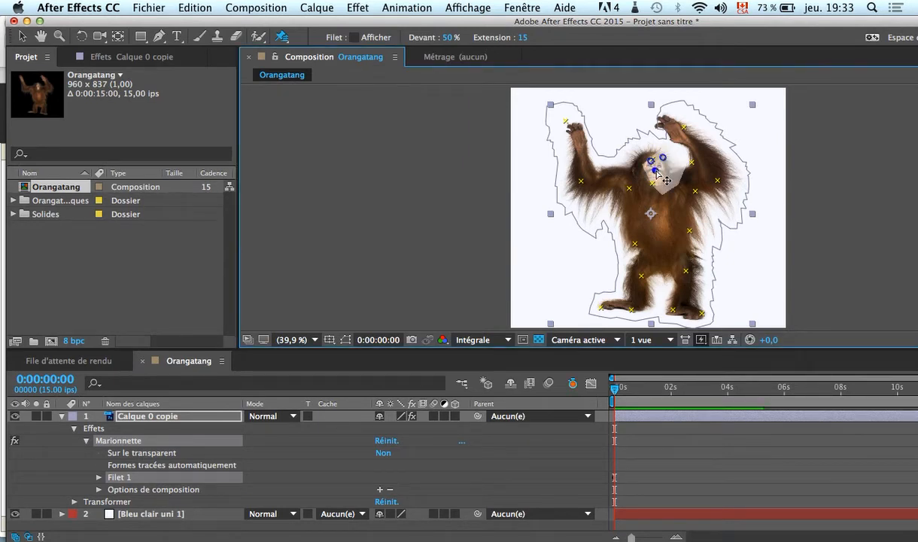
left_click(631, 162)
left_click(644, 155)
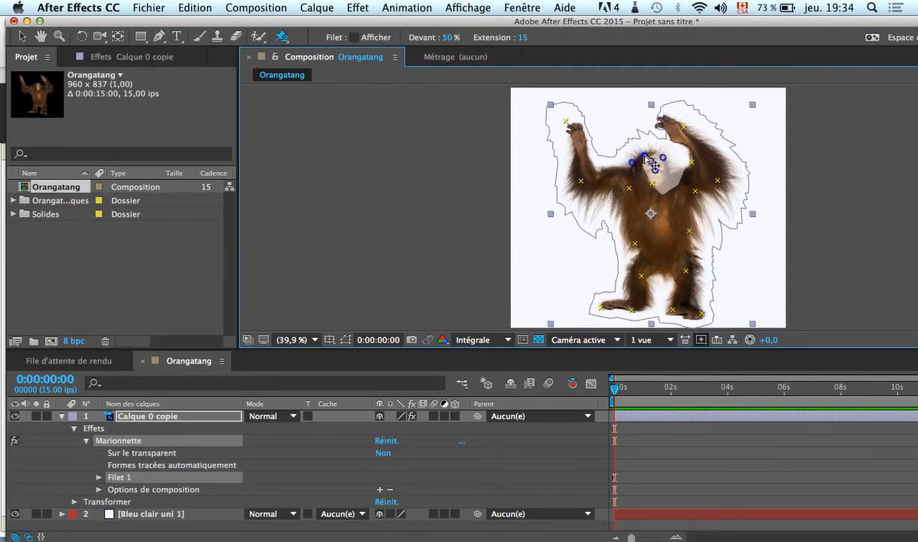
left_click(646, 146)
left_click(659, 147)
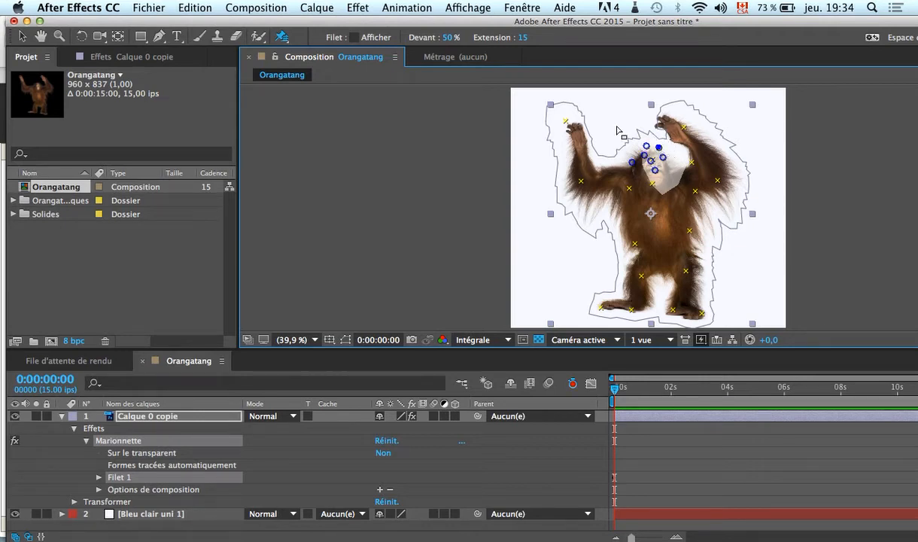
Step: Switch back to the Puppet Pin tool and reposition the image-right hand's pin slightly outward, away from the head
left_click(283, 36)
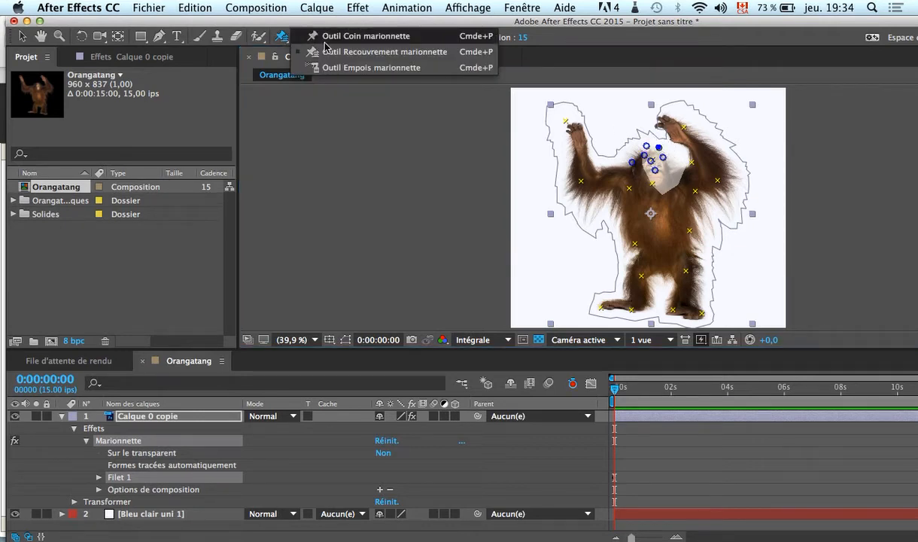
left_click(326, 38)
left_click_drag(648, 126, 684, 139)
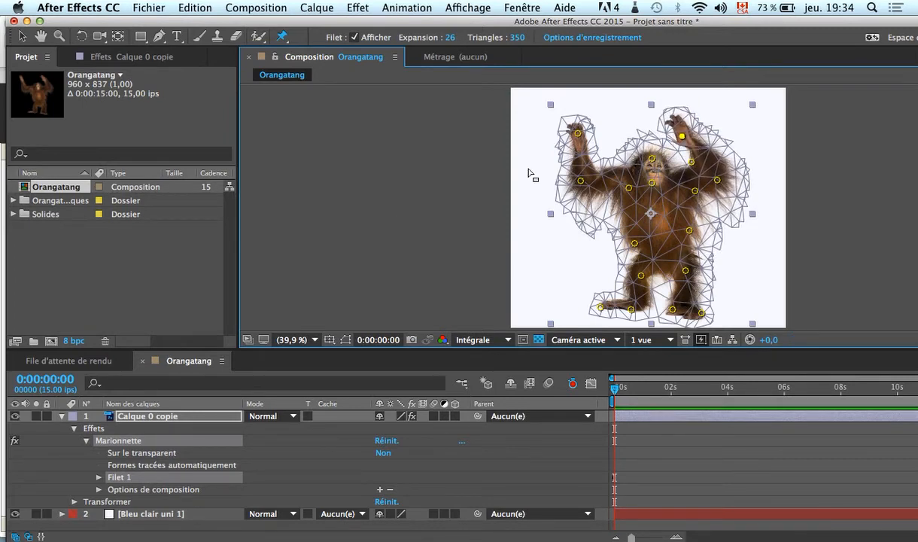
Step: Collapse the orangutan layer's effect properties in the timeline
left_click(74, 429)
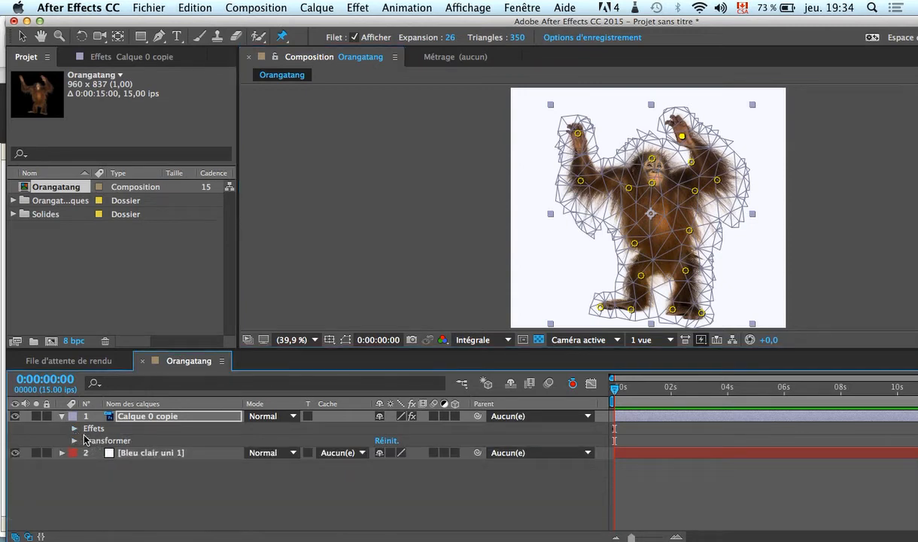
left_click_drag(619, 390, 564, 392)
Step: Turn the composition's automatic keyframing off and back on
left_click(222, 361)
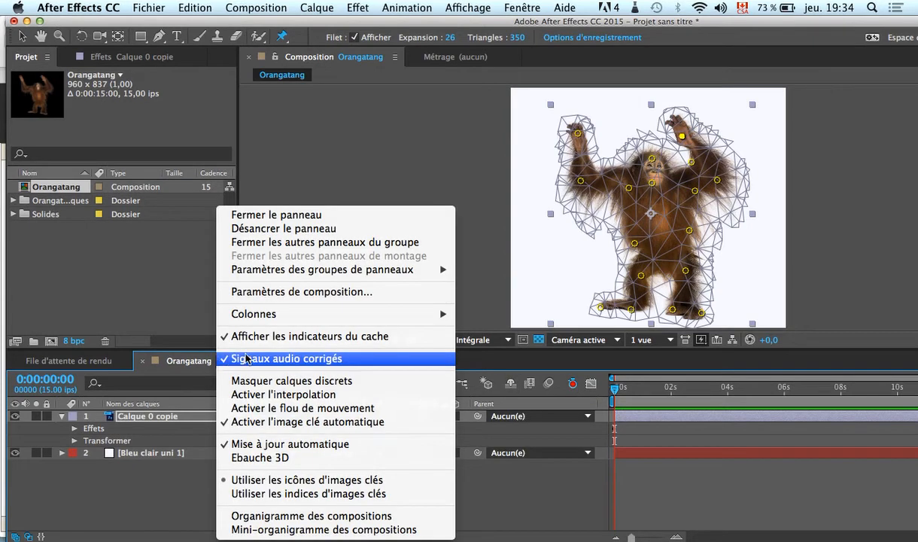
left_click(299, 421)
left_click(222, 361)
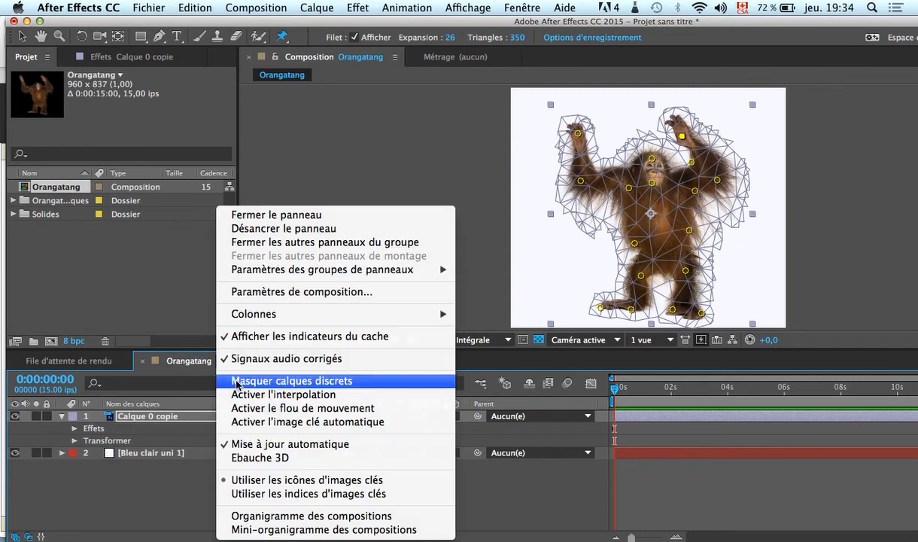
left_click(299, 422)
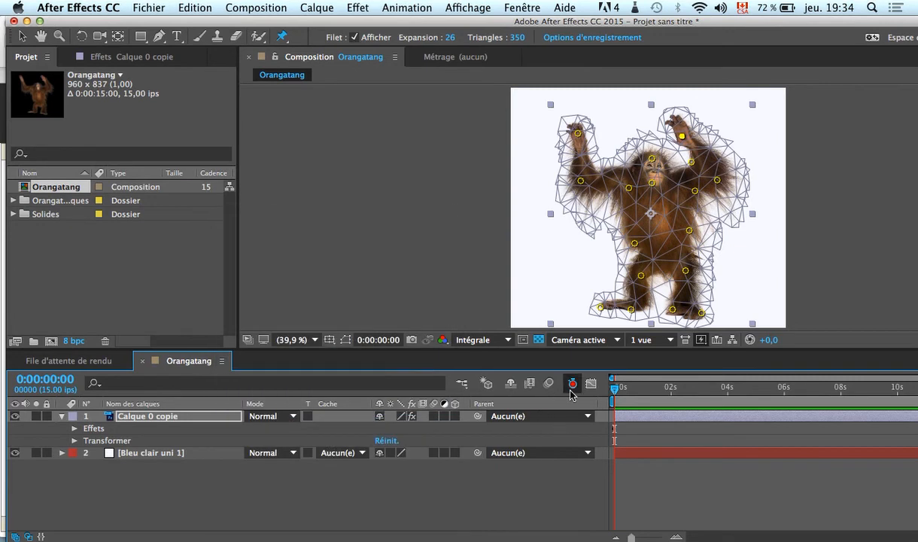
Step: Keyframe the orangutan's two hand pins at 0:00:01:01, moving both hands slightly outward, away from the head
left_click_drag(616, 394, 647, 394)
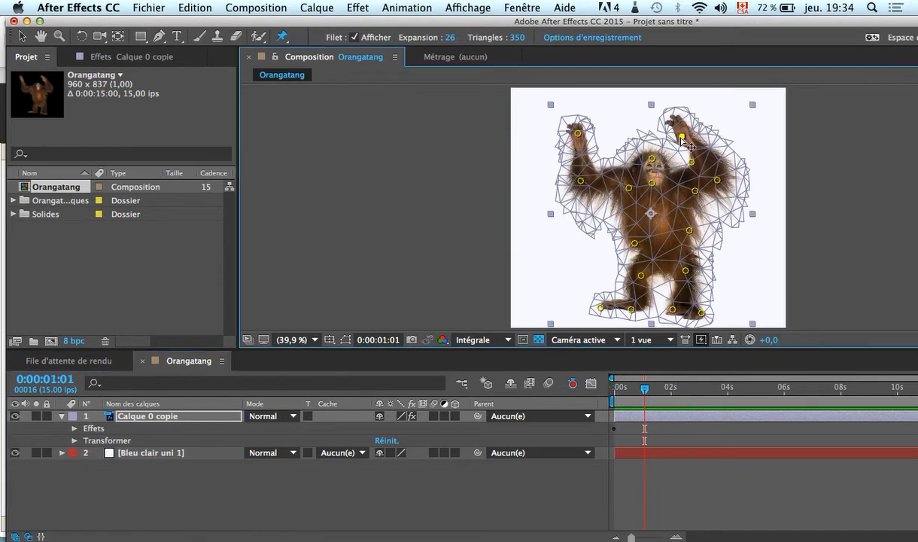
left_click_drag(681, 138, 705, 124)
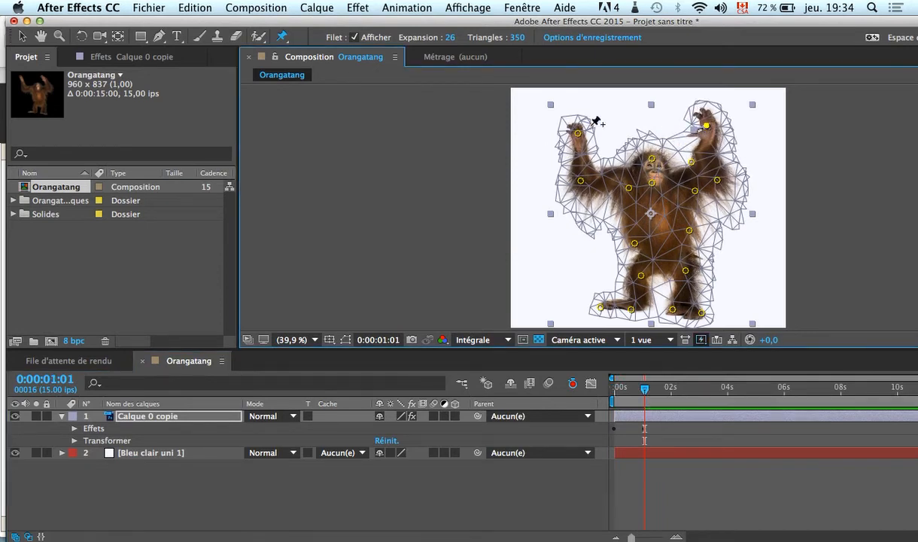
mouse_move(590, 139)
left_mouse_down()
mouse_move(549, 143)
mouse_move(586, 138)
left_mouse_up()
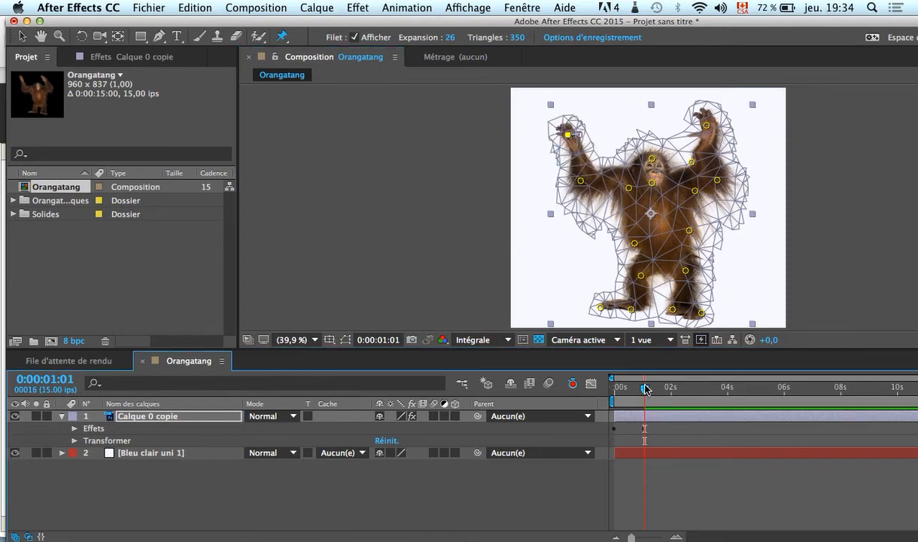
Step: At 0:00:03:04, keyframe a new pose with both hand pins moved back inward and both outer foot pins raised slightly
left_click_drag(643, 388, 707, 392)
left_click_drag(708, 129, 688, 131)
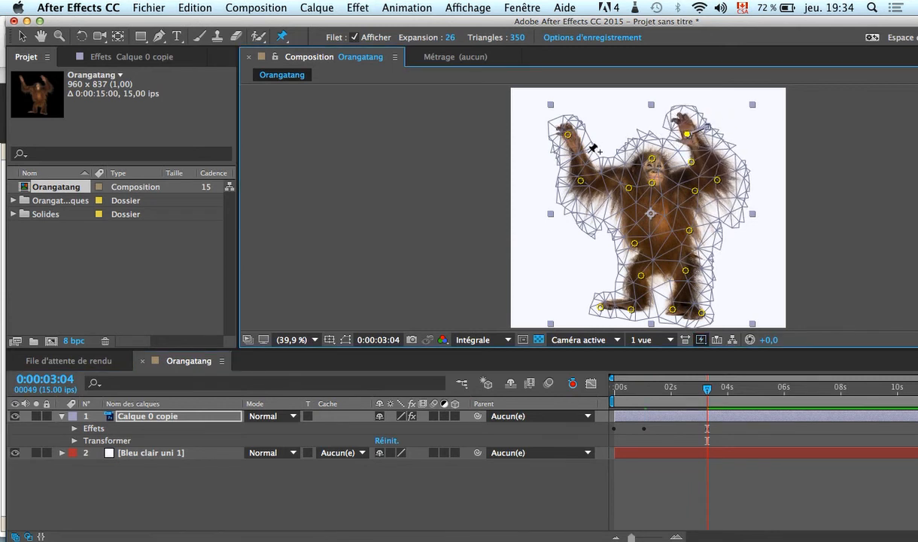
left_click_drag(568, 135, 588, 135)
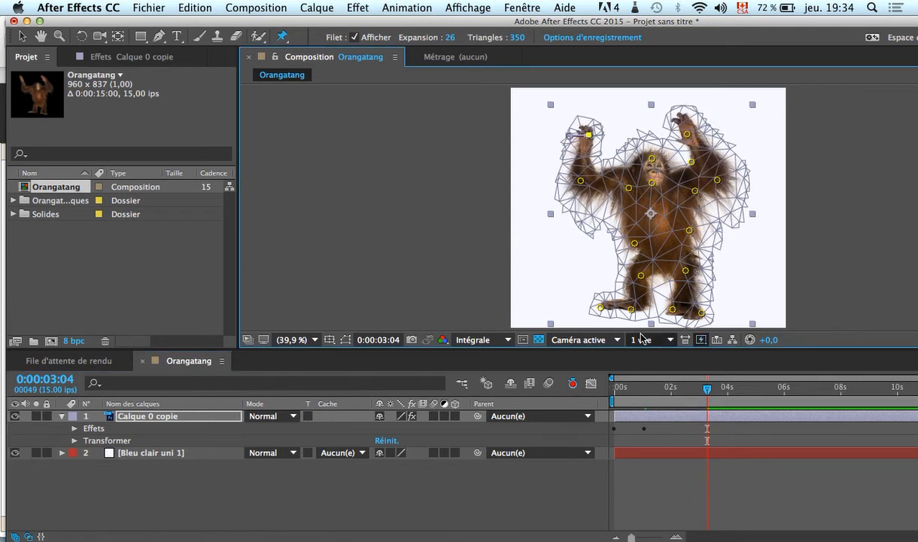
left_click_drag(600, 306, 602, 298)
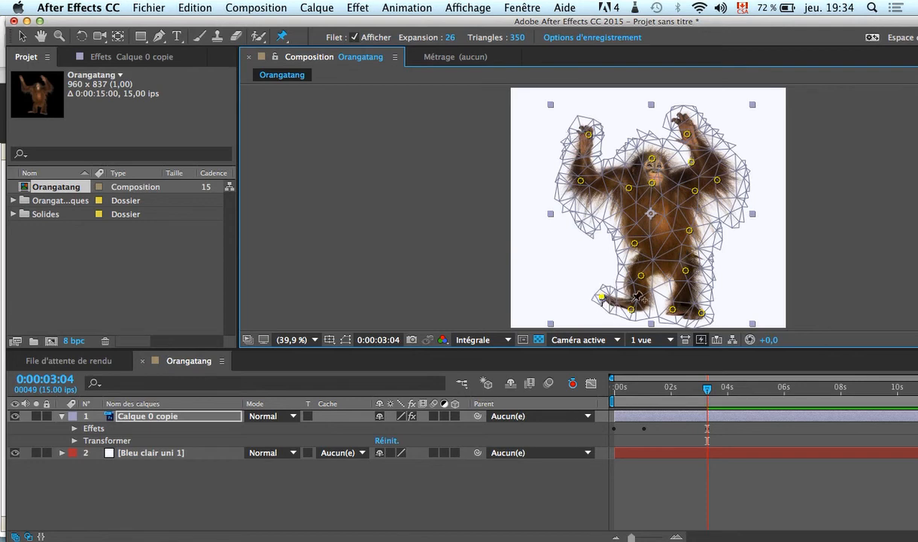
left_click_drag(705, 316, 705, 298)
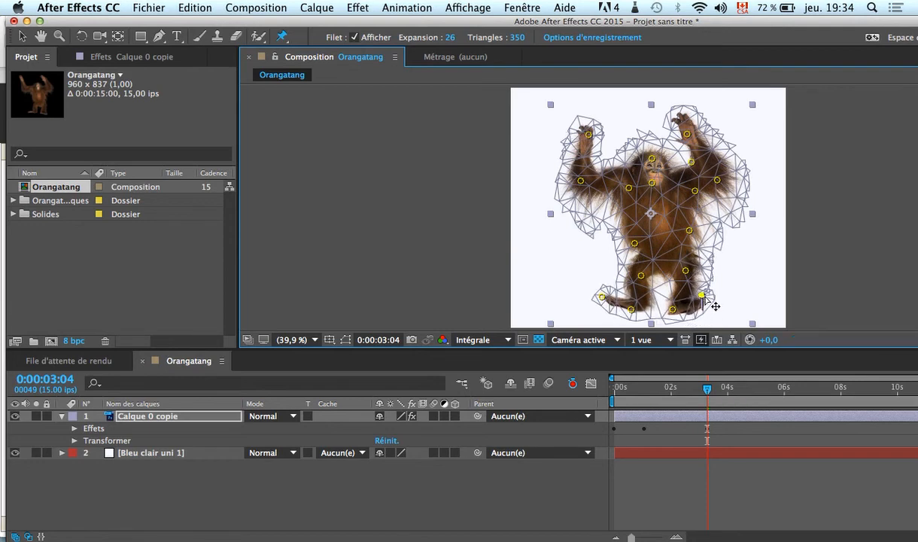
Step: Hide the puppet mesh, select the Bleu clair uni 1 layer instead of the orangutan, and preview the animation from the start
key("space")
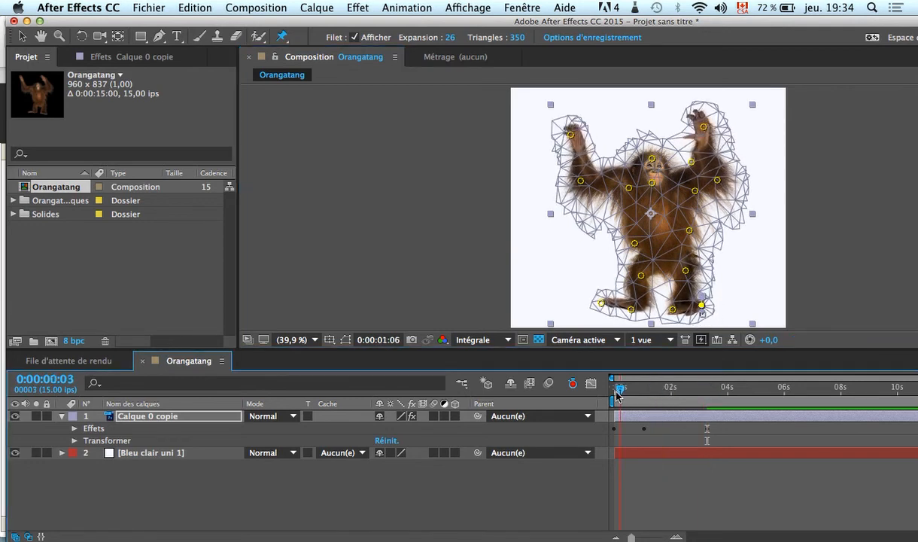
left_click(355, 37)
left_click(151, 453)
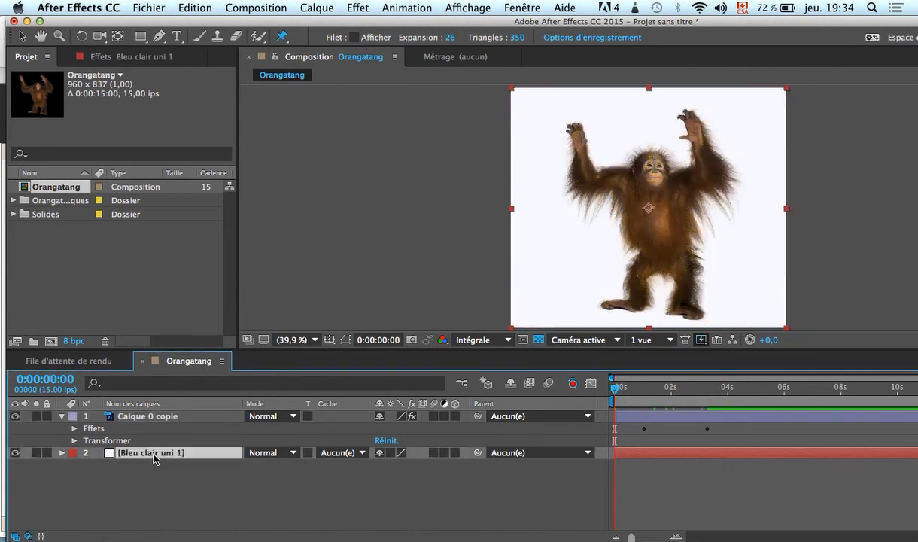
key("space")
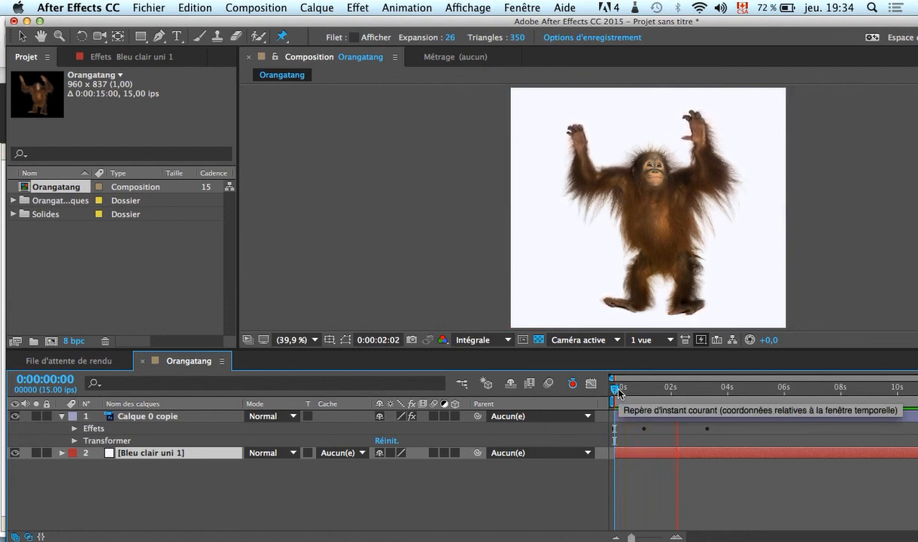
key("super+p")
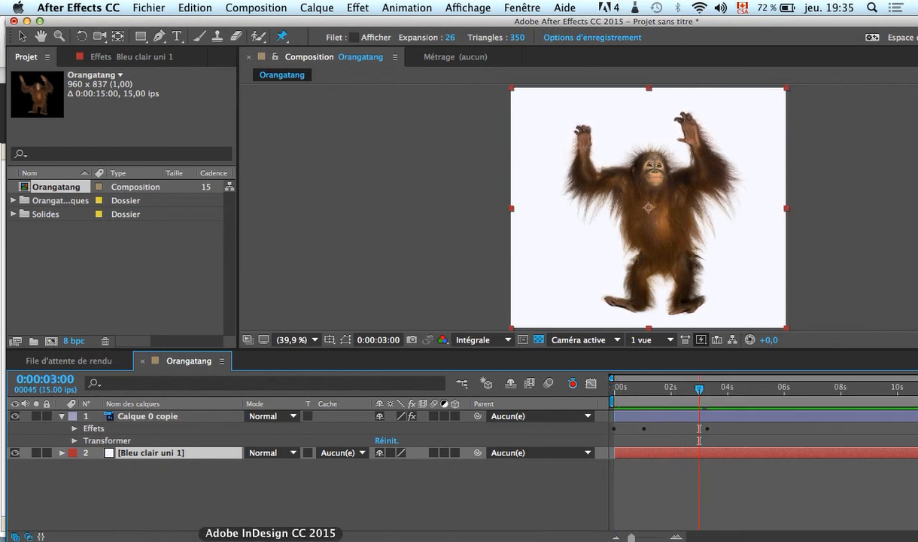
left_click(128, 539)
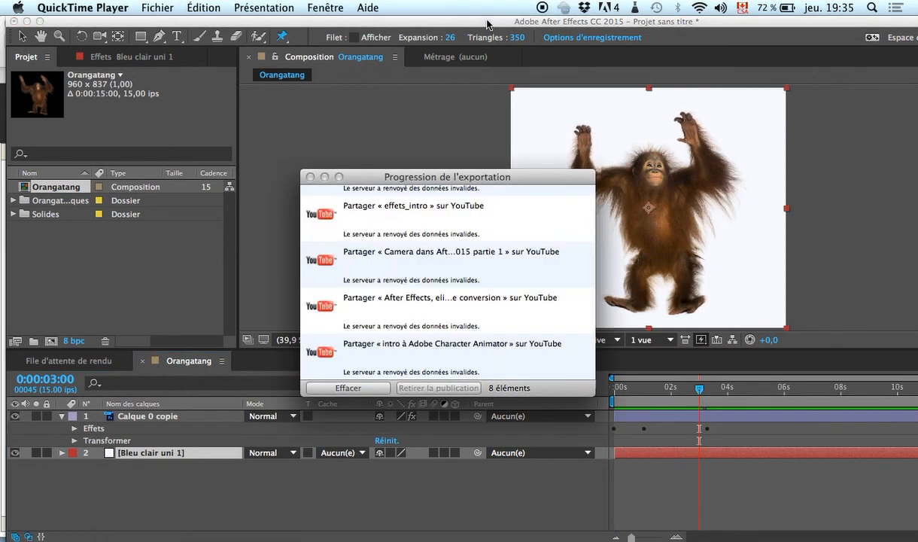